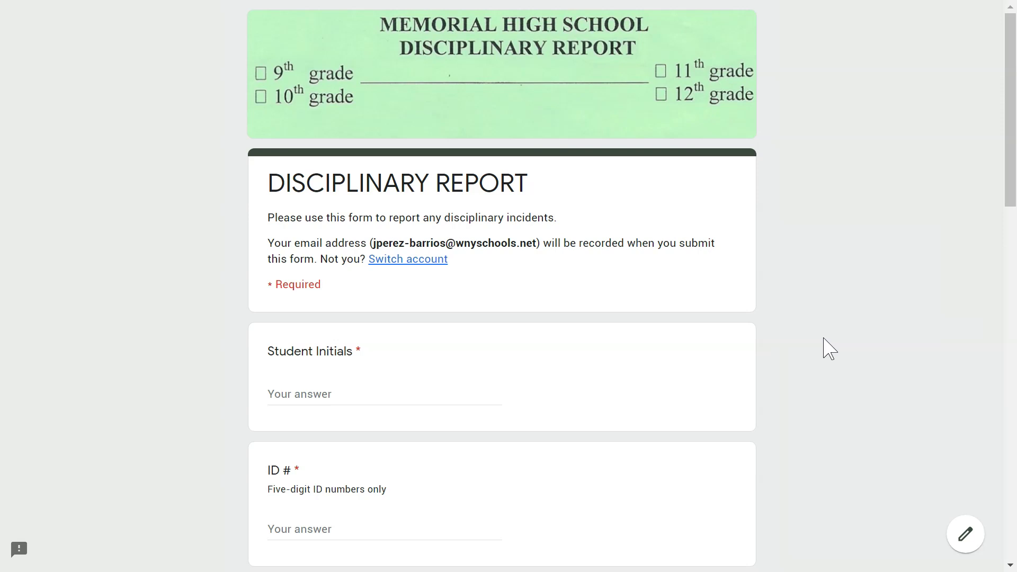
# - Look at the incident date calendar and class period list, leaving both unanswered
pyautogui.click(853, 325)
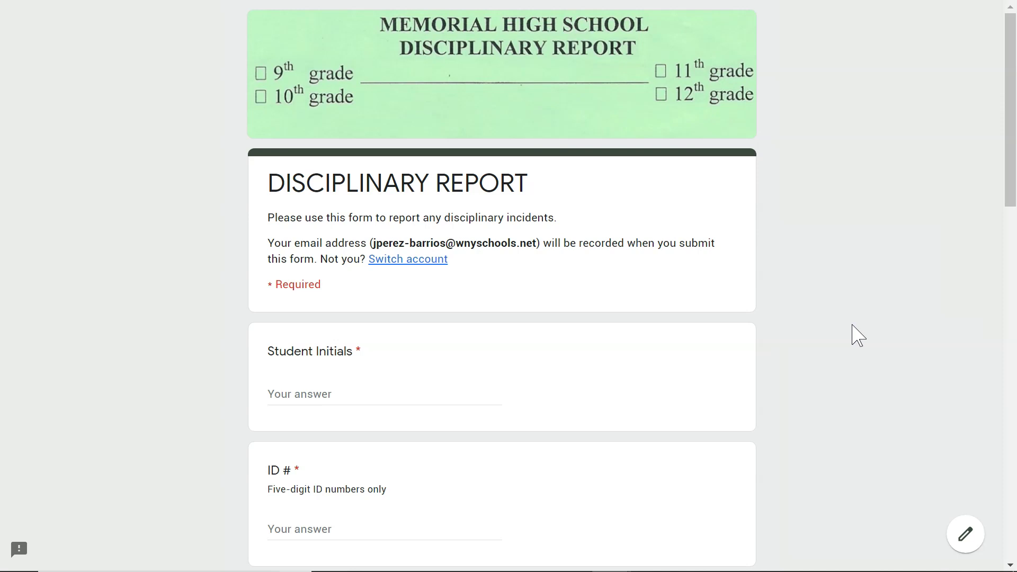
pyautogui.scroll(-2, 853, 326)
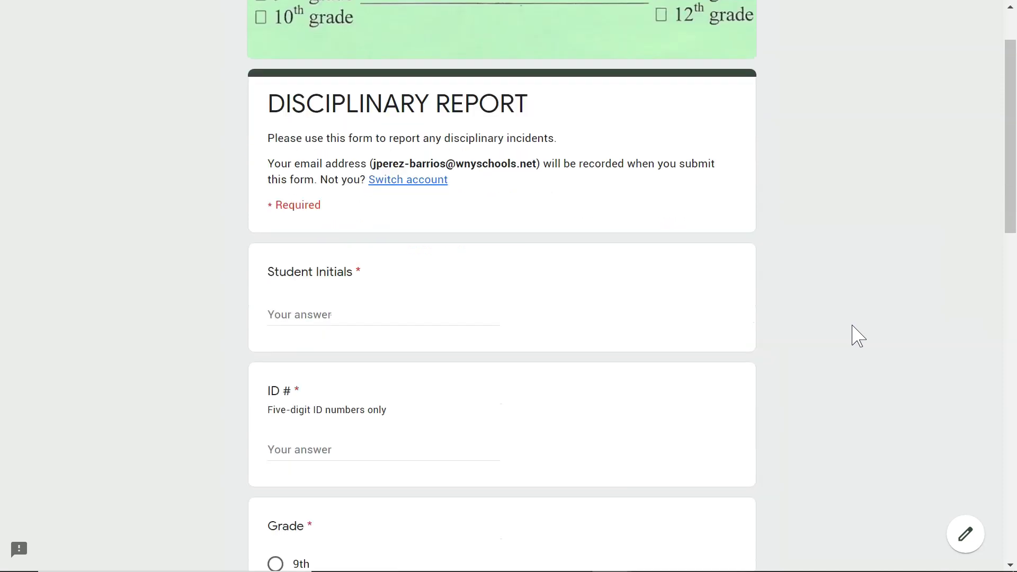
pyautogui.click(879, 426)
pyautogui.scroll(-6, 869, 432)
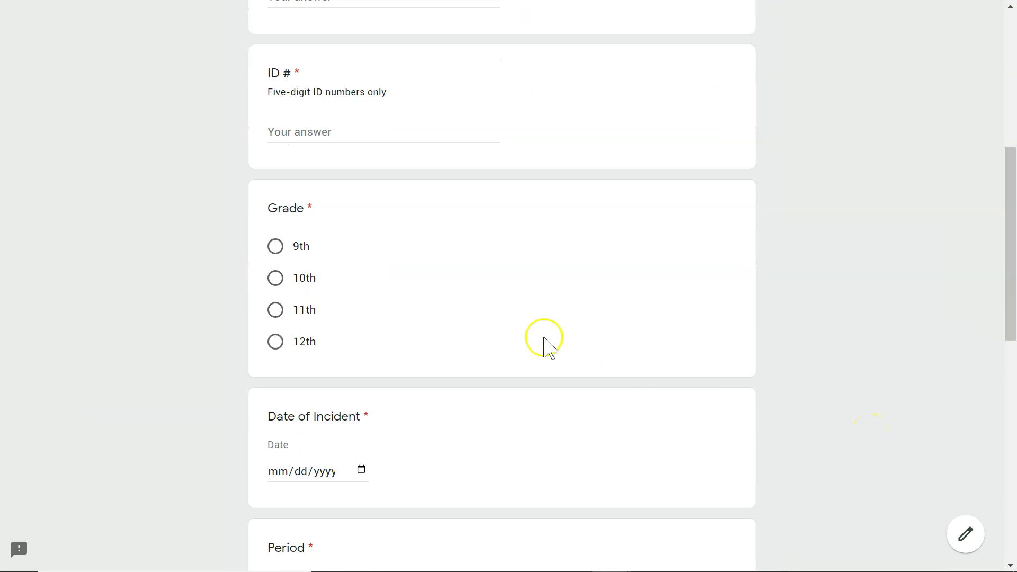
pyautogui.scroll(-5, 380, 249)
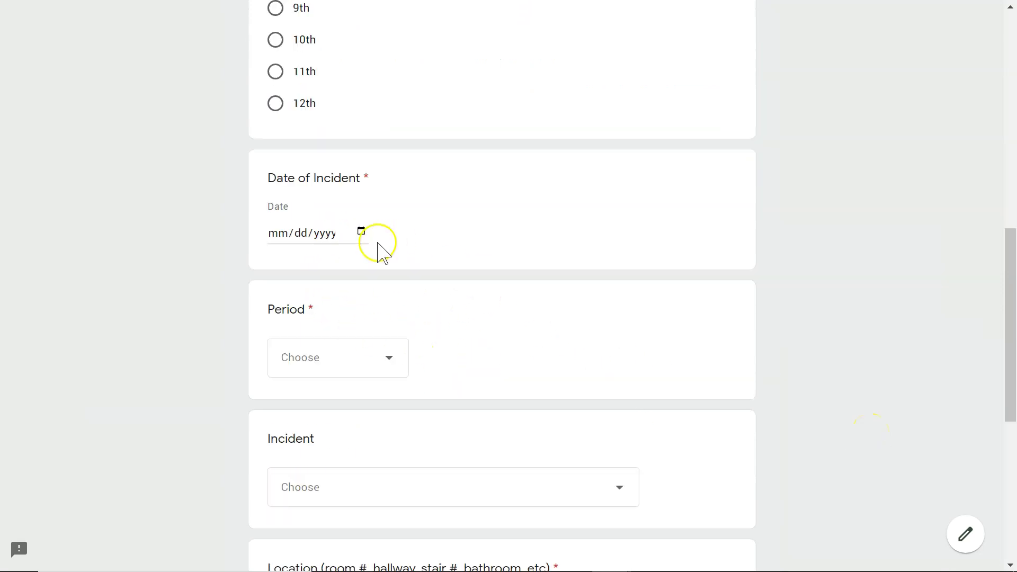
pyautogui.click(361, 232)
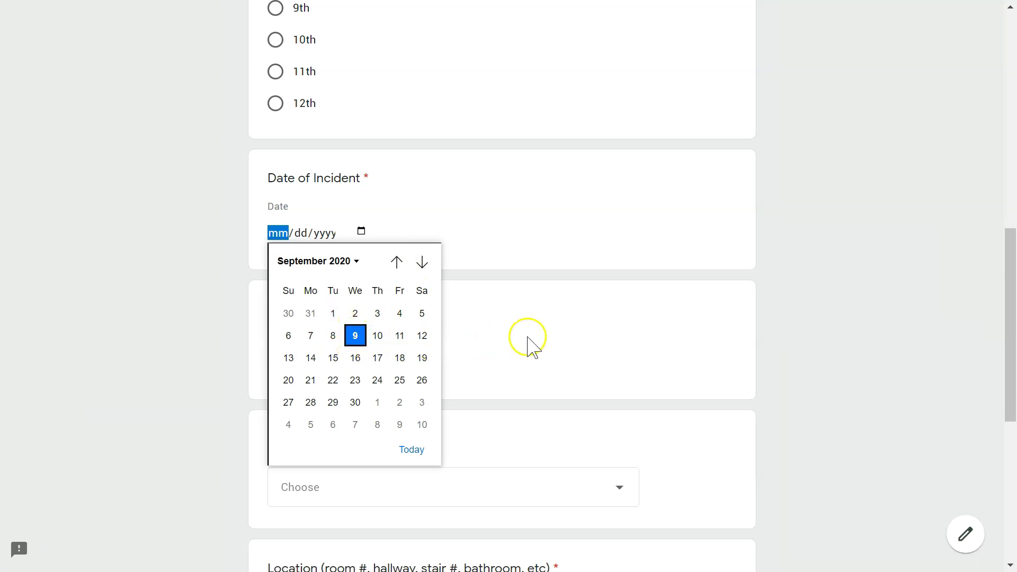
pyautogui.click(573, 330)
pyautogui.scroll(-3, 575, 329)
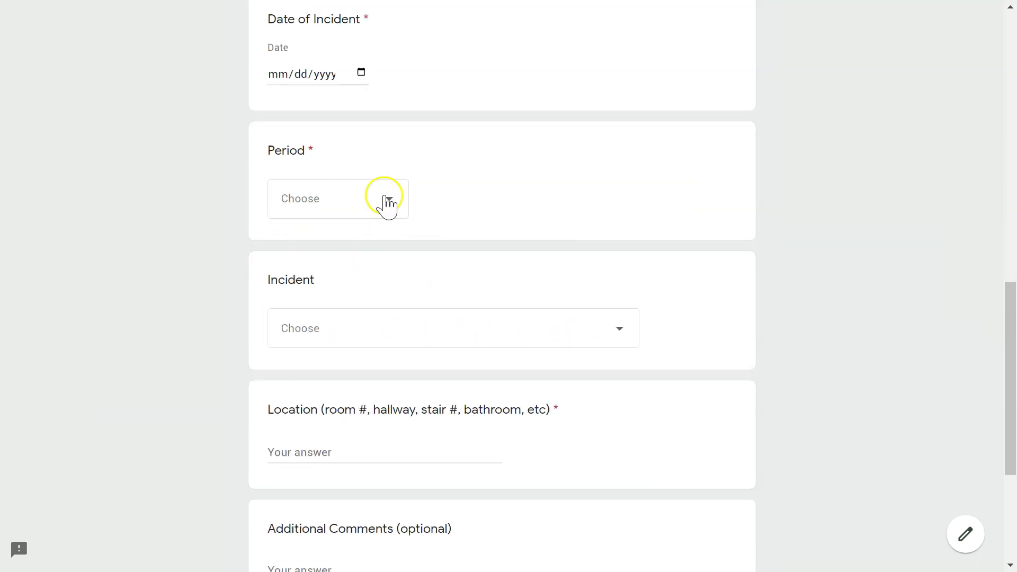
pyautogui.click(388, 202)
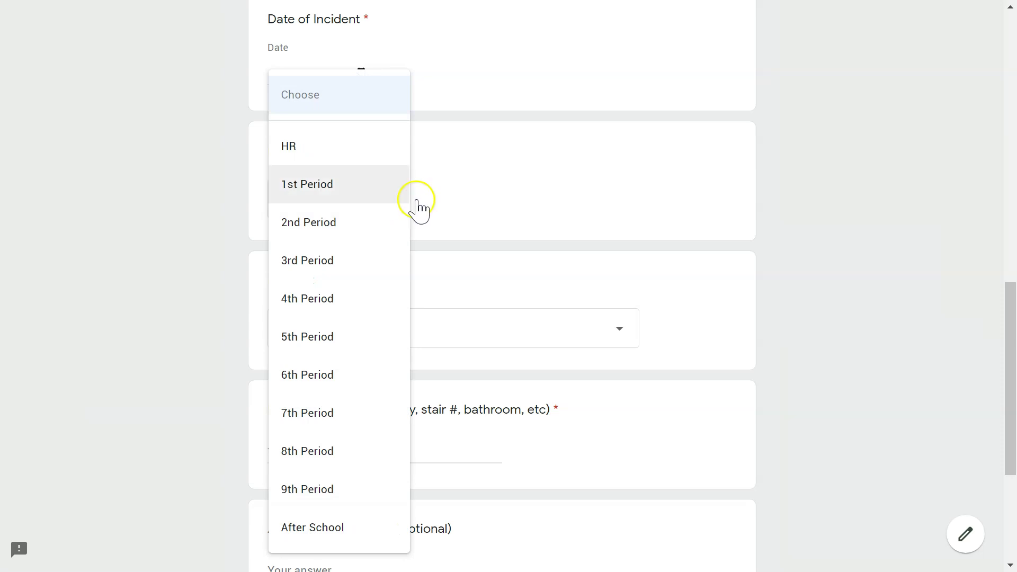
pyautogui.click(850, 320)
pyautogui.scroll(-2, 850, 321)
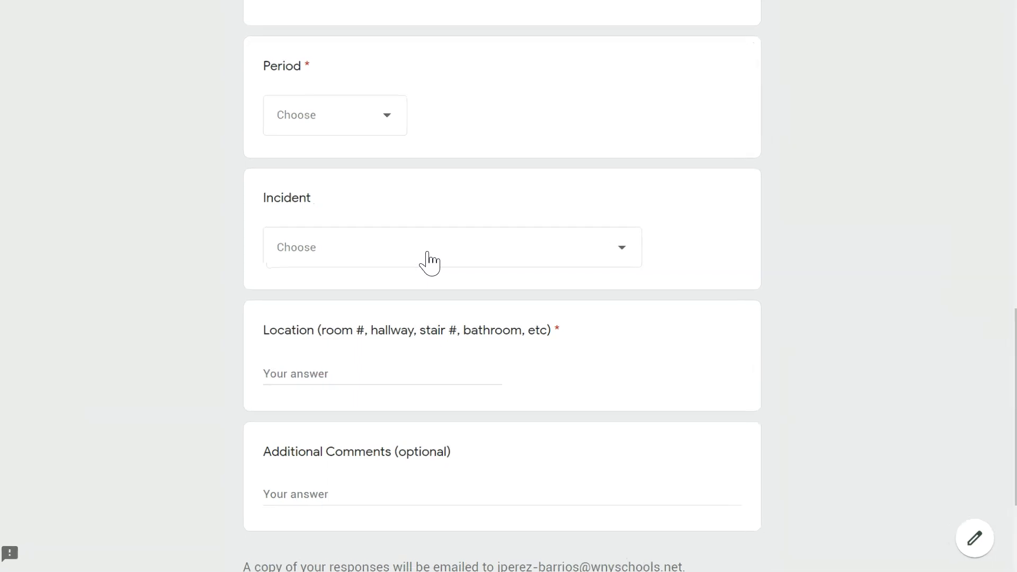
# - Choose 'Interrupting instructional time' from the Incident options, leaving Location blank
pyautogui.click(429, 257)
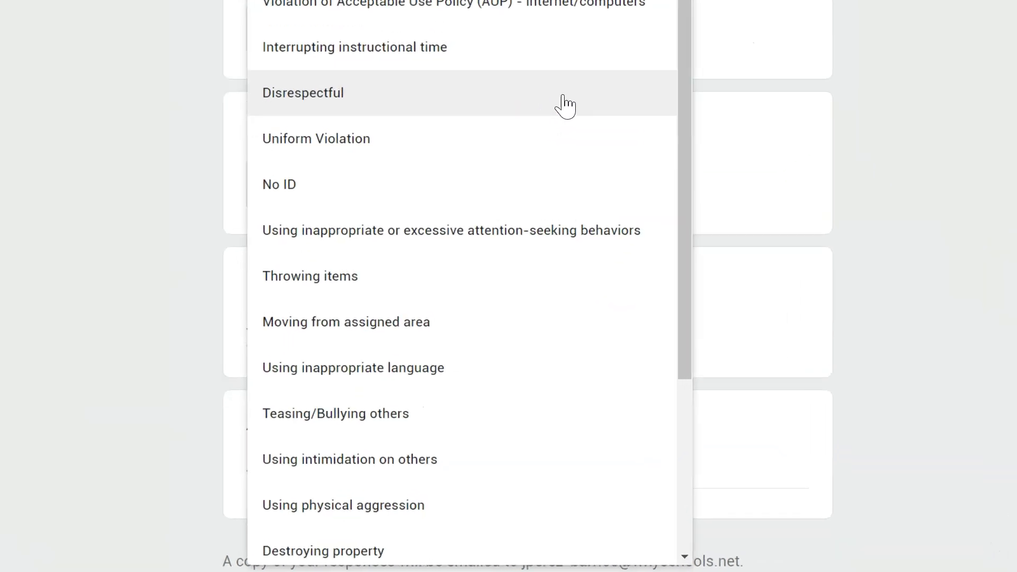
pyautogui.scroll(-2, 455, 345)
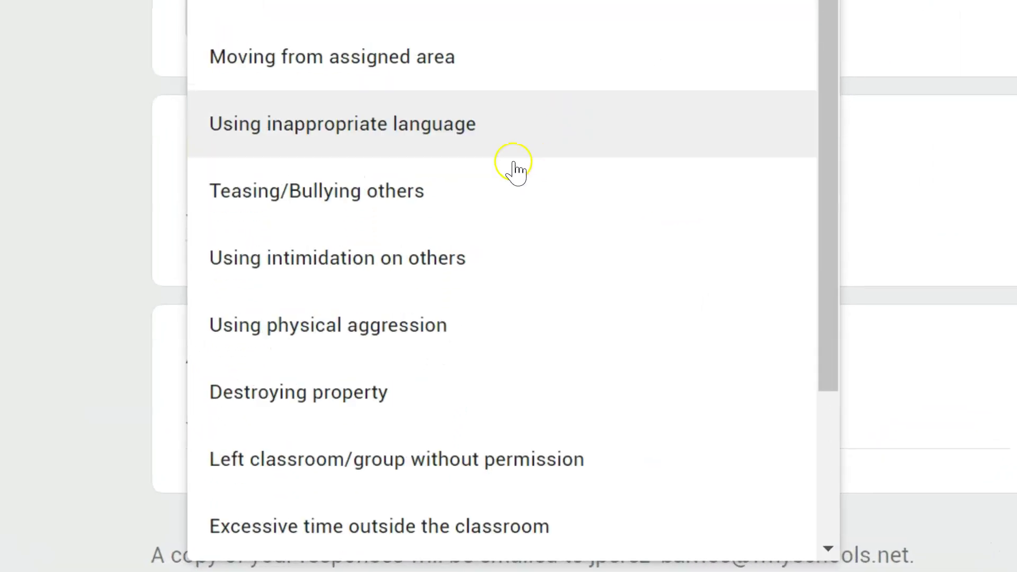
pyautogui.scroll(-5, 513, 168)
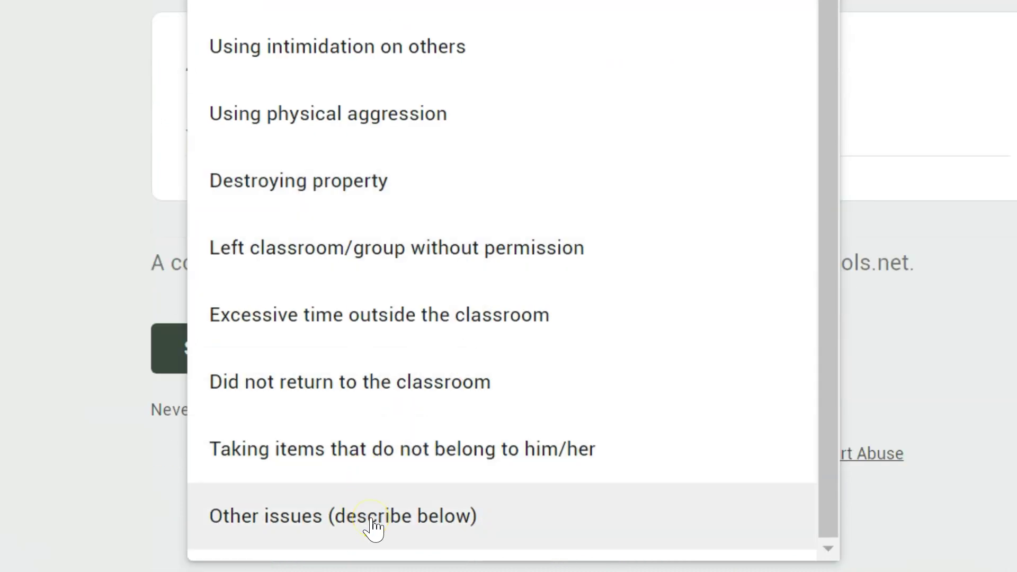
pyautogui.scroll(10, 374, 525)
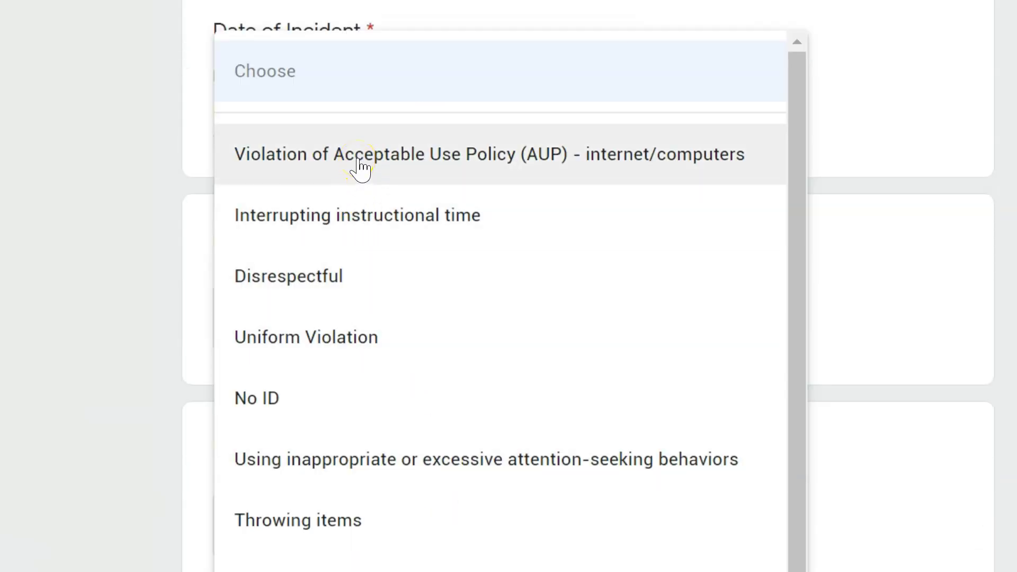
pyautogui.click(358, 158)
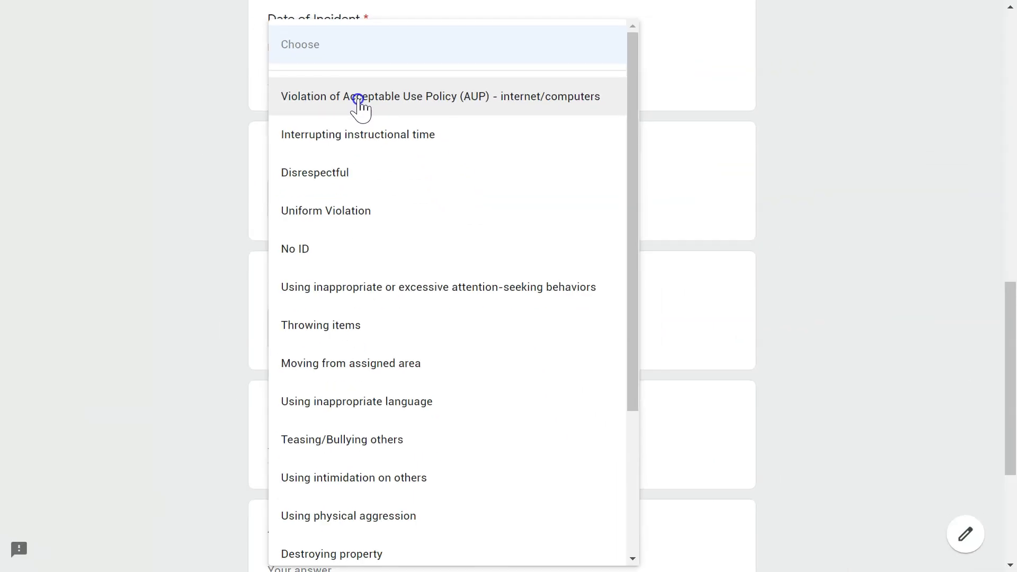
pyautogui.scroll(-3, 476, 312)
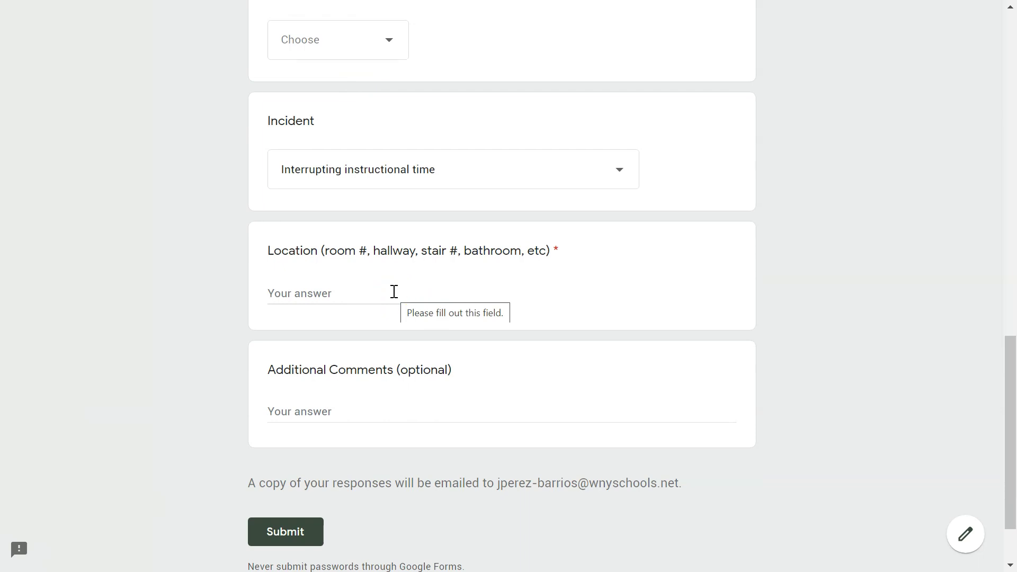
pyautogui.scroll(-2, 580, 318)
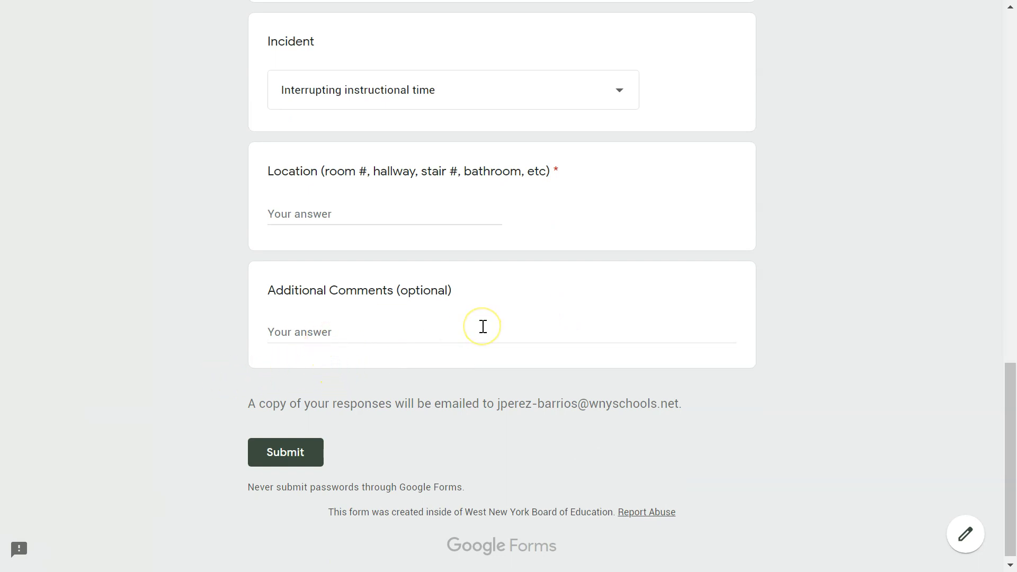
# - Scroll through the whole form and highlight the 'A copy of your responses will be emailed' line
pyautogui.scroll(7, 482, 327)
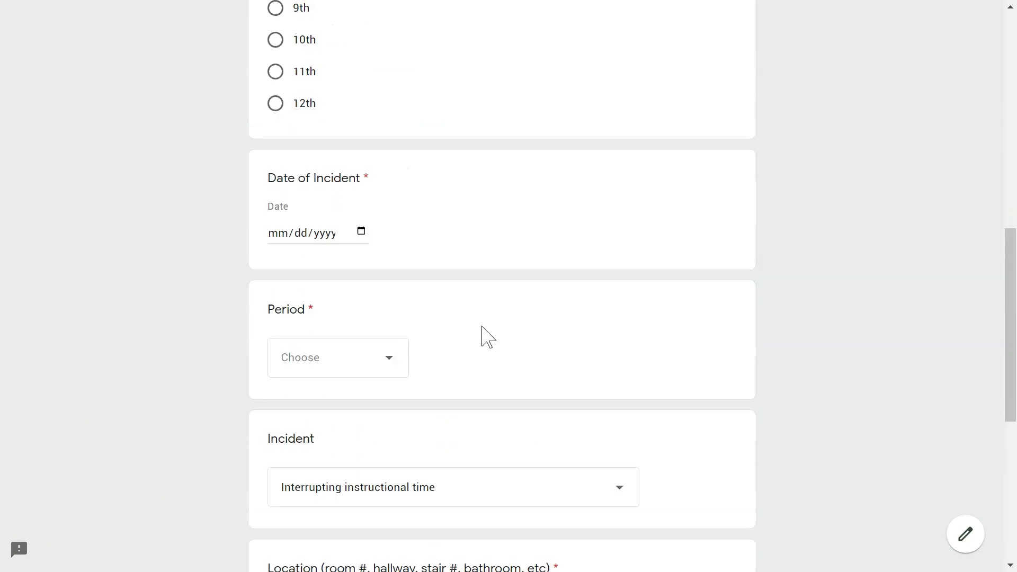
pyautogui.scroll(6, 488, 337)
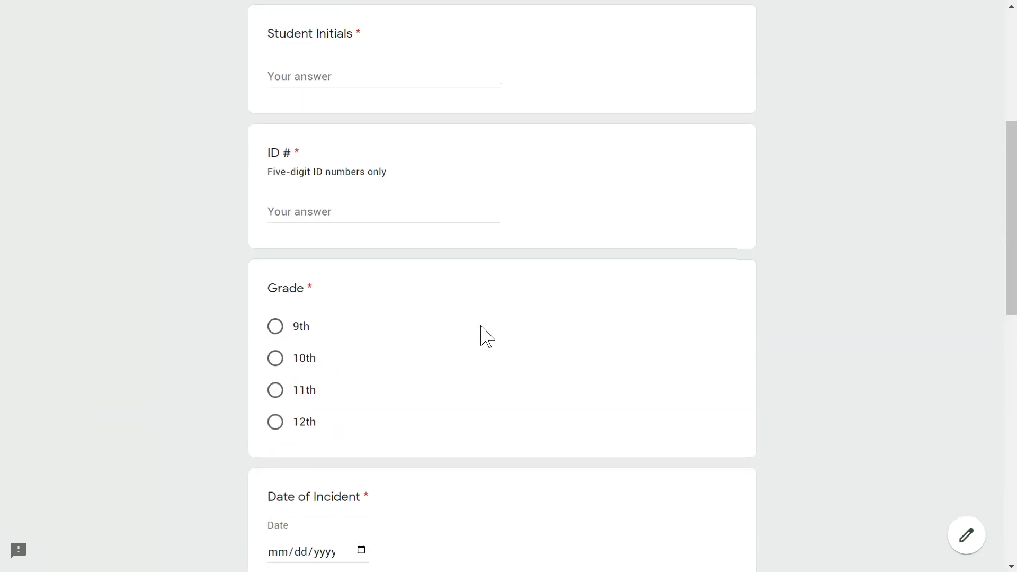
pyautogui.scroll(6, 487, 337)
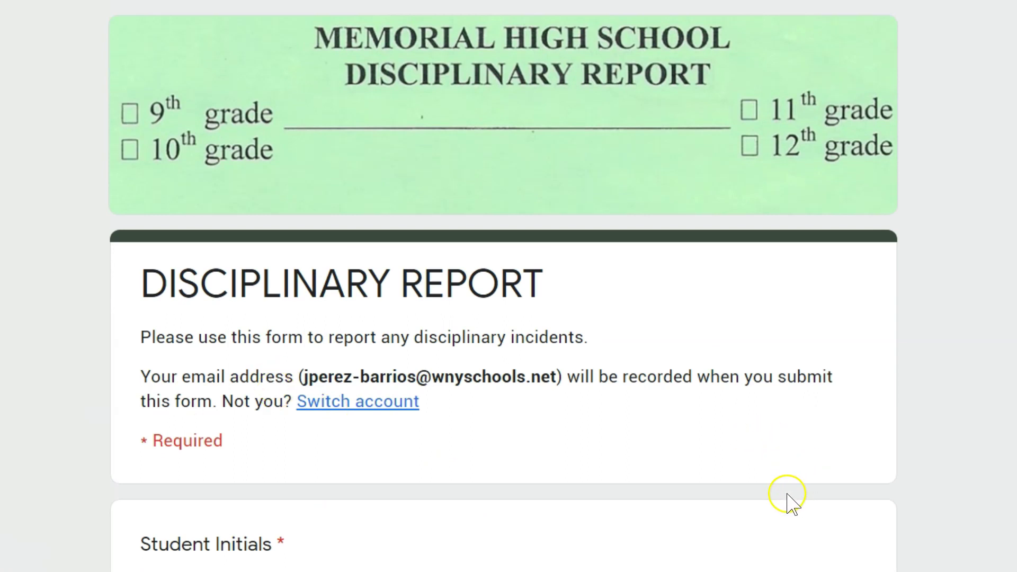
pyautogui.scroll(-15, 522, 400)
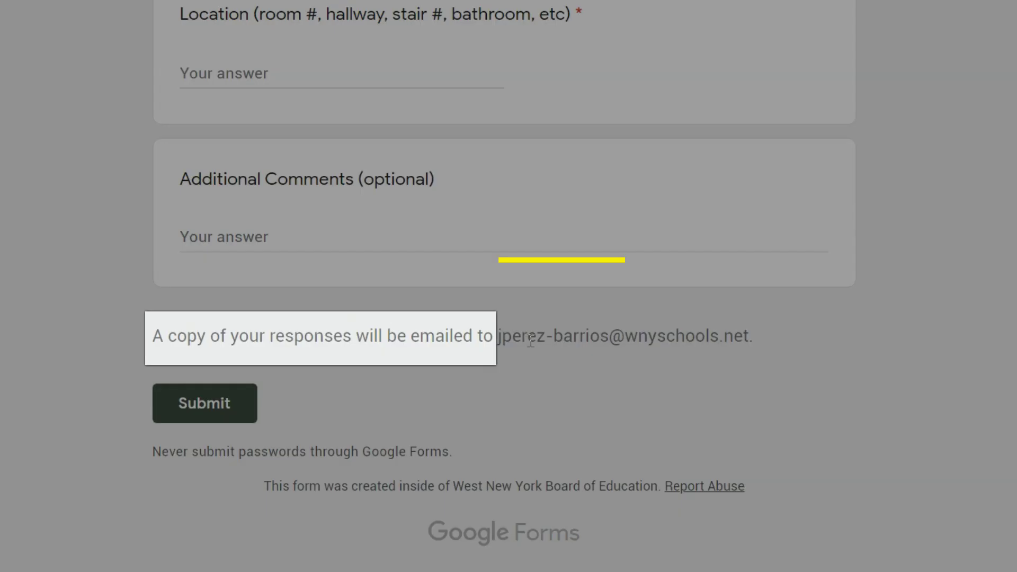
pyautogui.tripleClick(538, 293)
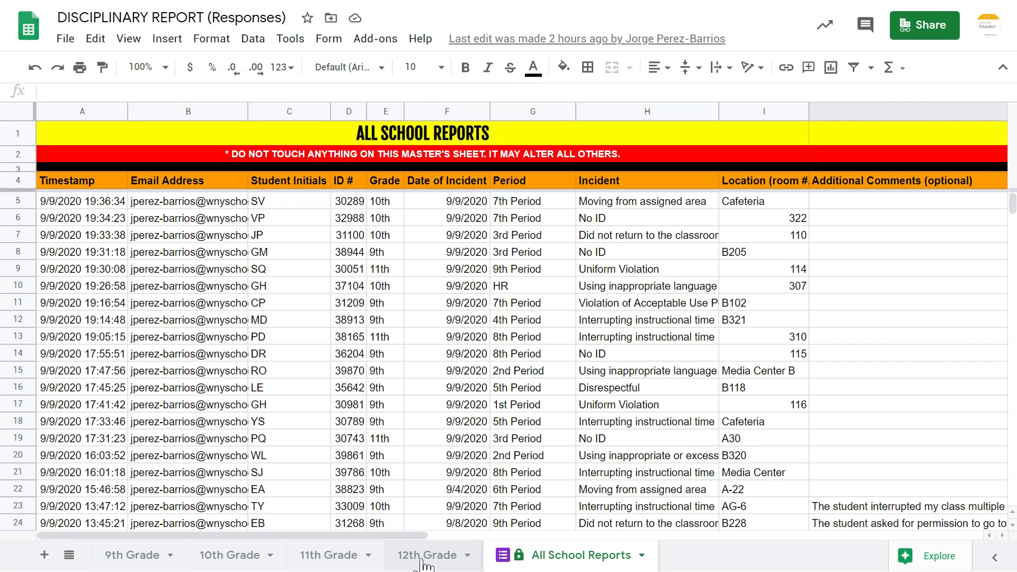
# - Scroll the All School Reports sheet to view the submitted incidents of all grades
pyautogui.scroll(-1, 336, 392)
pyautogui.scroll(1, 336, 397)
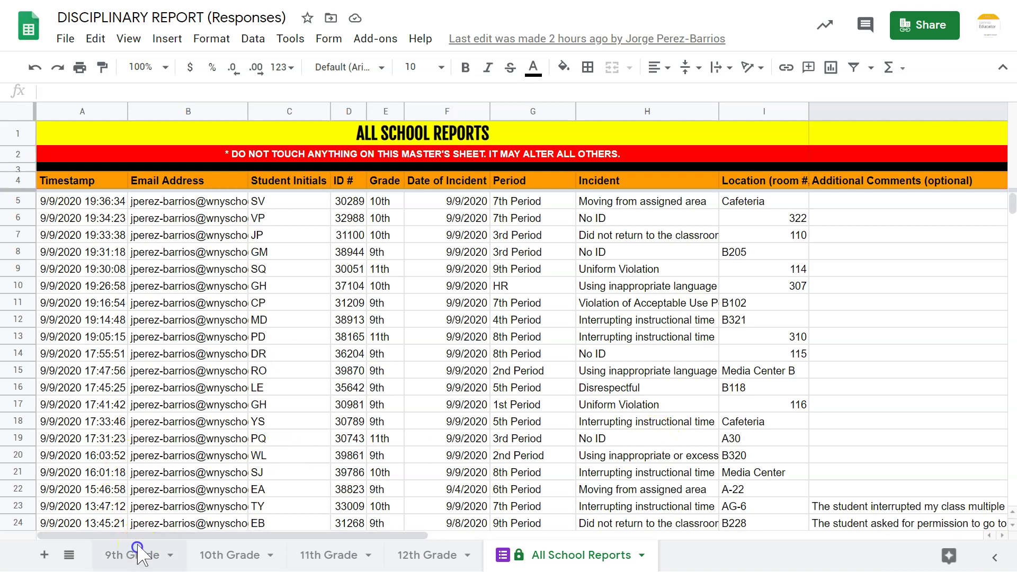
pyautogui.click(136, 554)
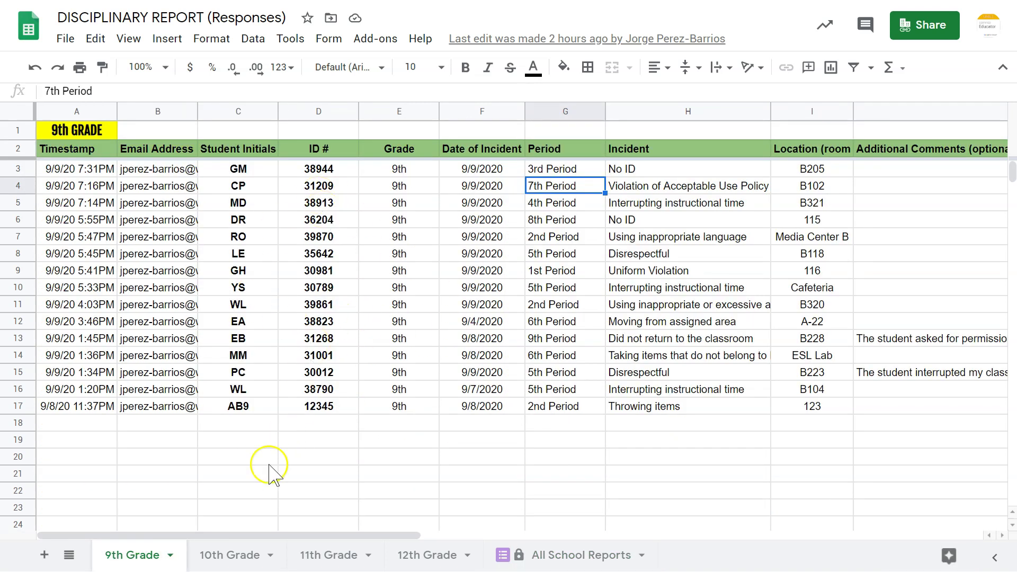
pyautogui.click(242, 548)
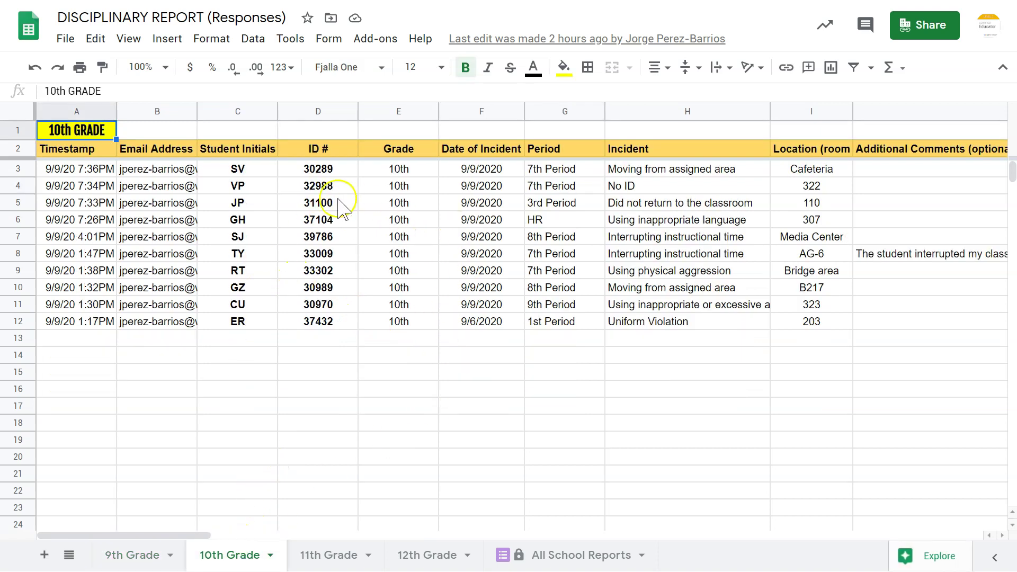
pyautogui.click(562, 551)
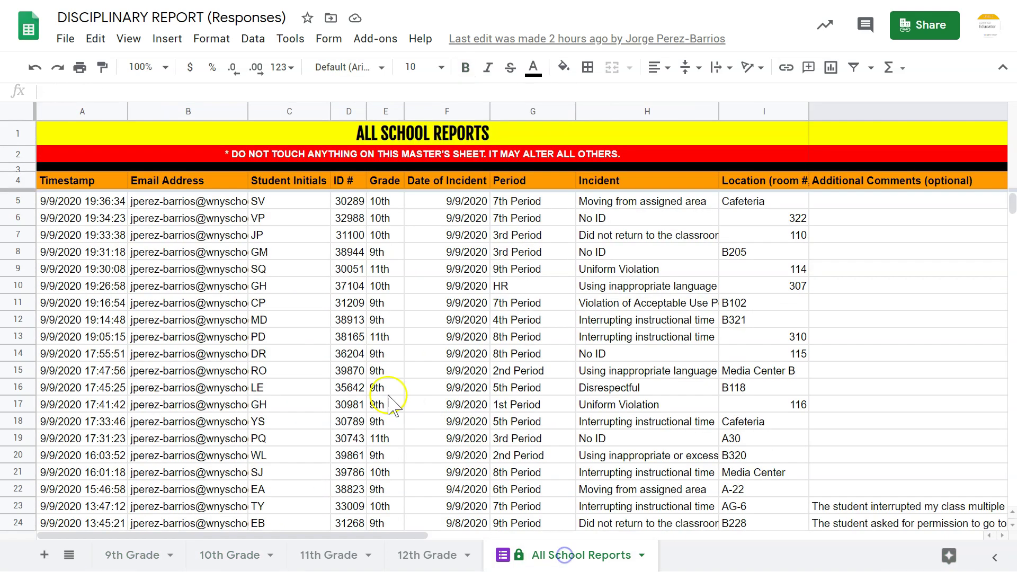
pyautogui.scroll(-2, 358, 392)
pyautogui.scroll(-5, 355, 390)
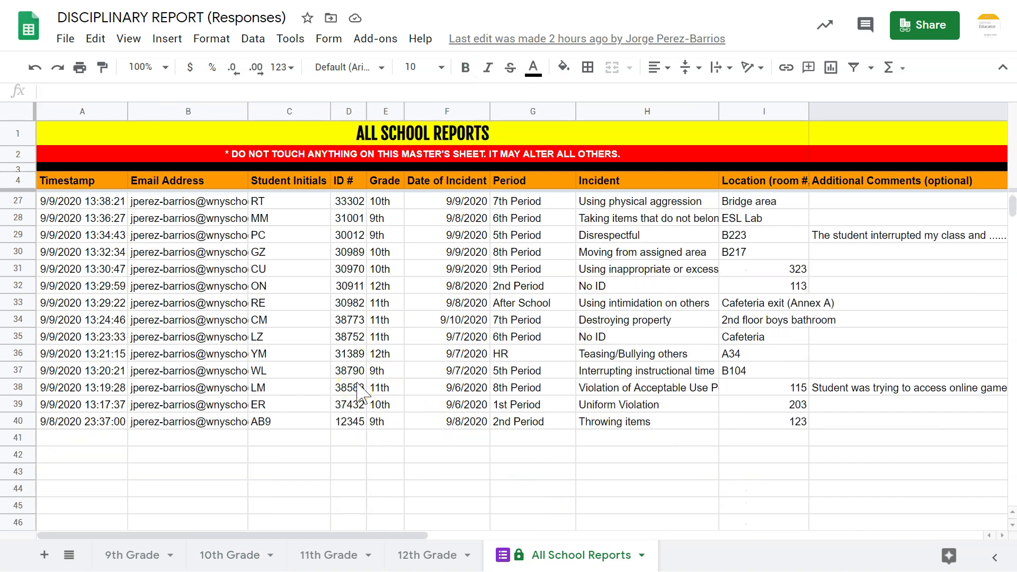
pyautogui.scroll(7, 347, 389)
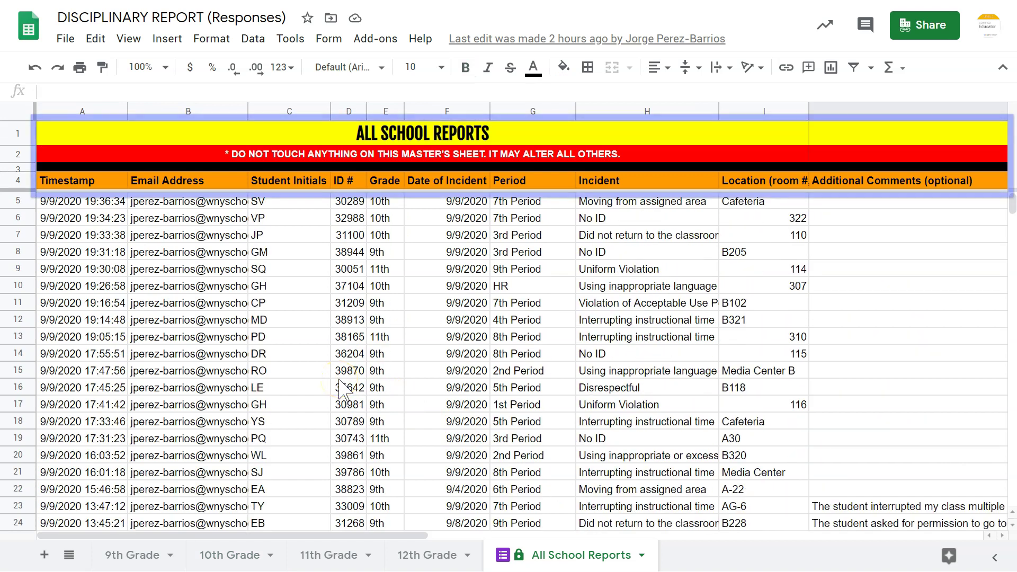
pyautogui.scroll(-2, 265, 252)
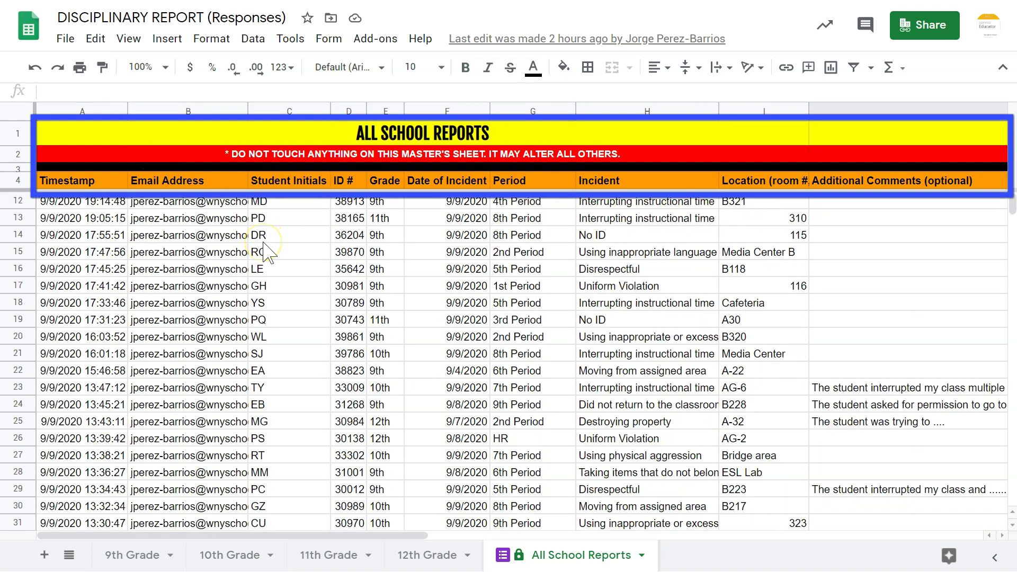
pyautogui.scroll(2, 265, 251)
pyautogui.scroll(-1, 264, 251)
pyautogui.scroll(1, 265, 251)
pyautogui.scroll(-2, 265, 251)
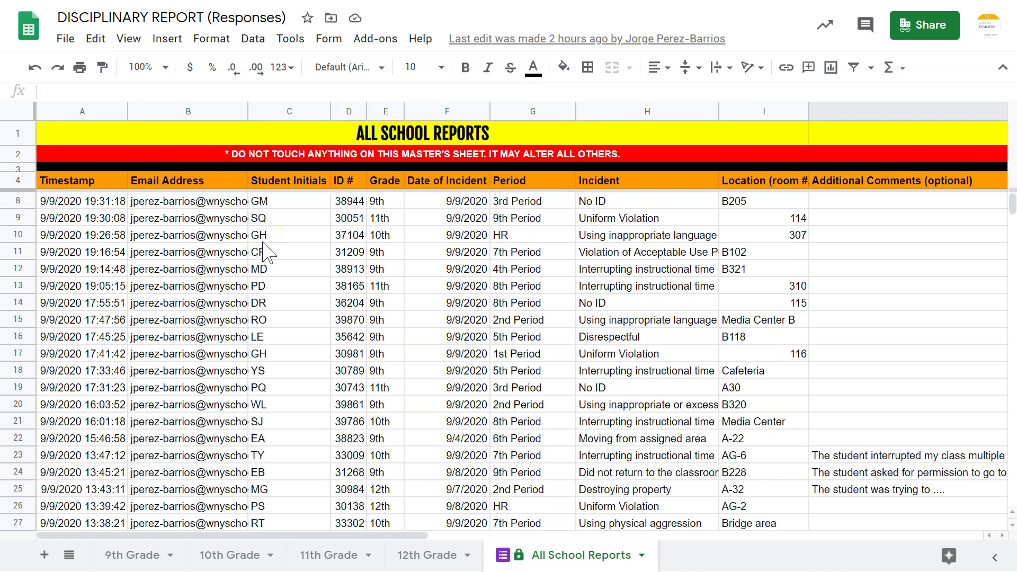
pyautogui.scroll(2, 527, 291)
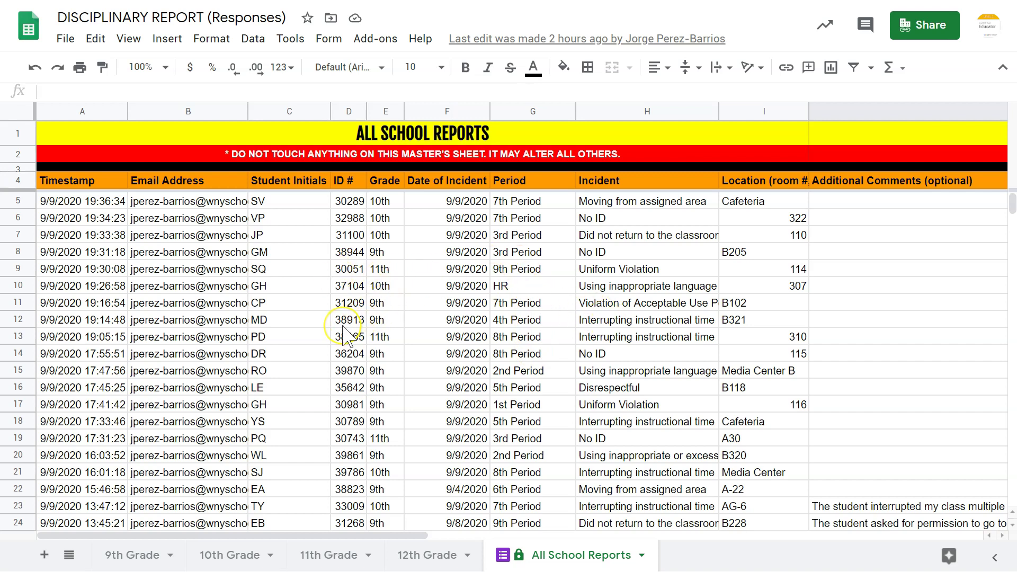
pyautogui.scroll(-3, 343, 333)
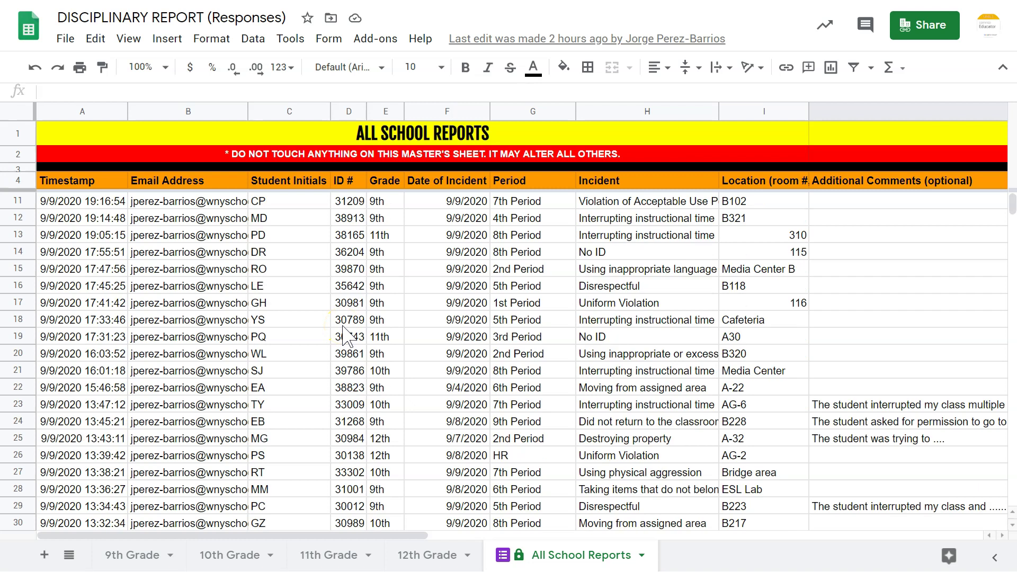